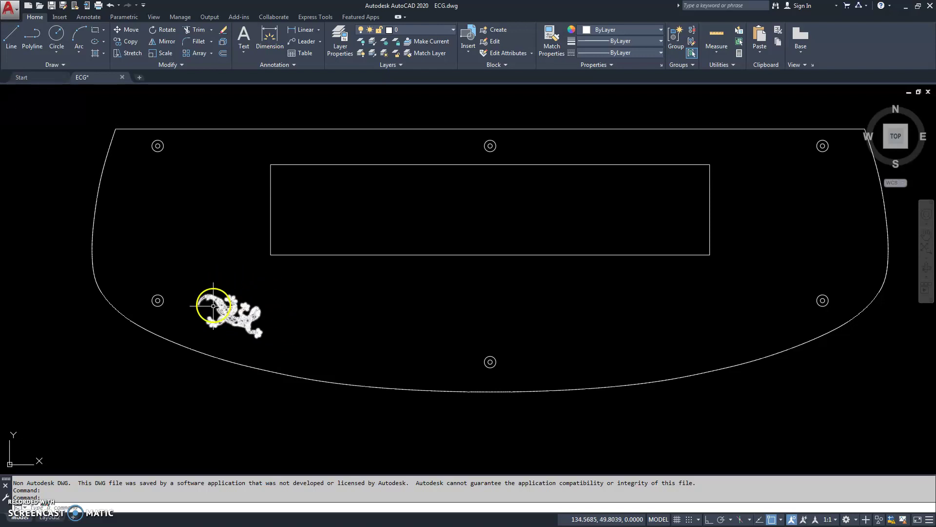
# Save the drawing to the Desktop as ECG.dwg in AutoCAD 2013/LT2013 Drawing format, replacing the existing file.
pyautogui.click(383, 320)
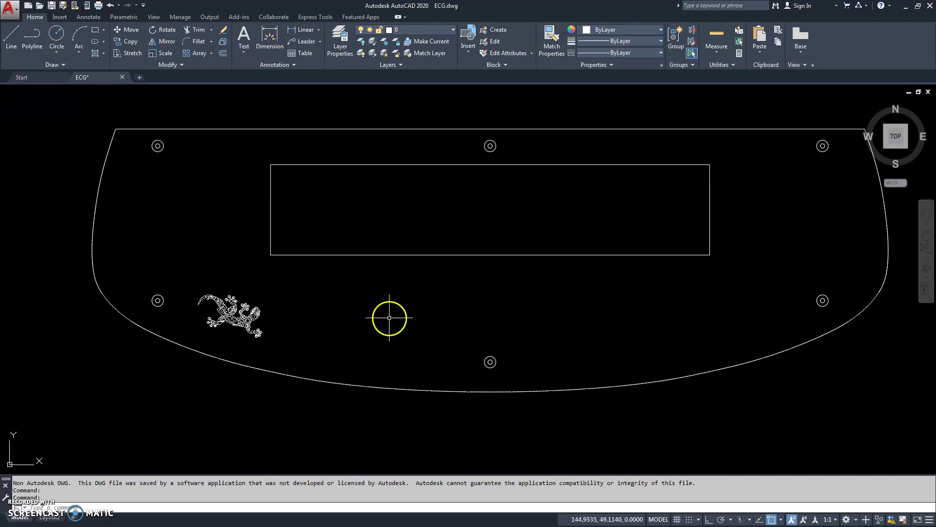
pyautogui.click(63, 7)
pyautogui.click(188, 215)
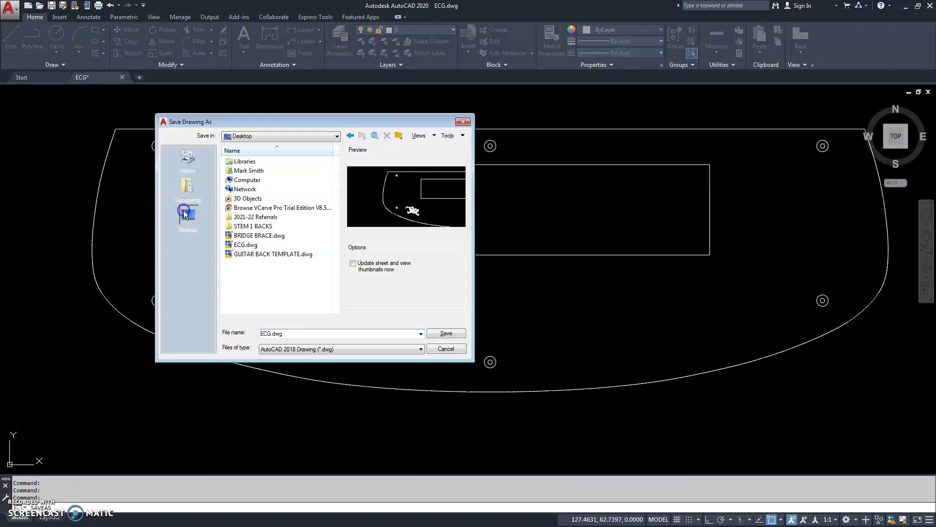
pyautogui.click(209, 332)
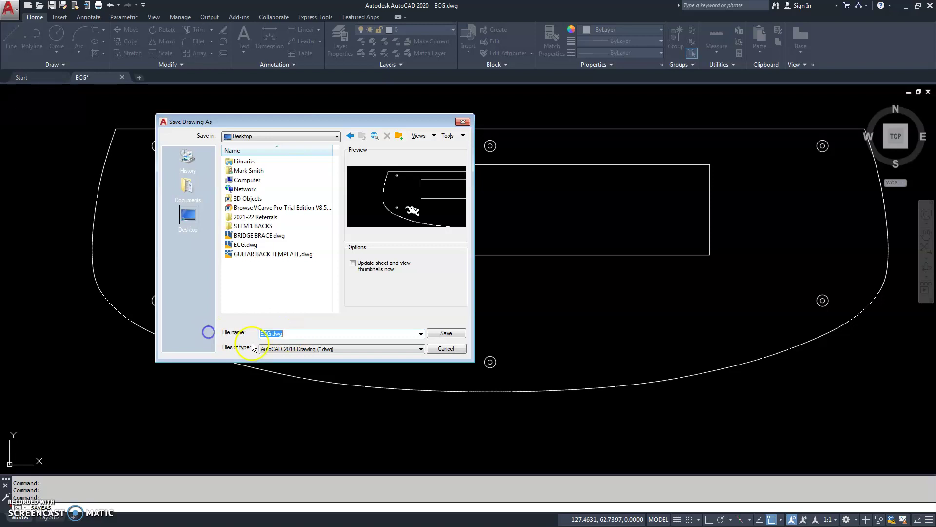
pyautogui.click(420, 349)
pyautogui.click(342, 364)
pyautogui.click(418, 348)
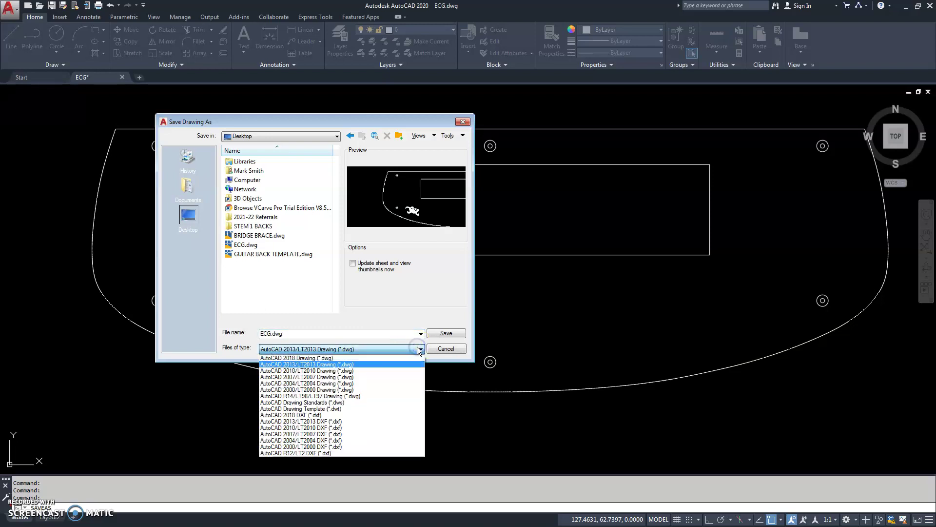
pyautogui.click(368, 364)
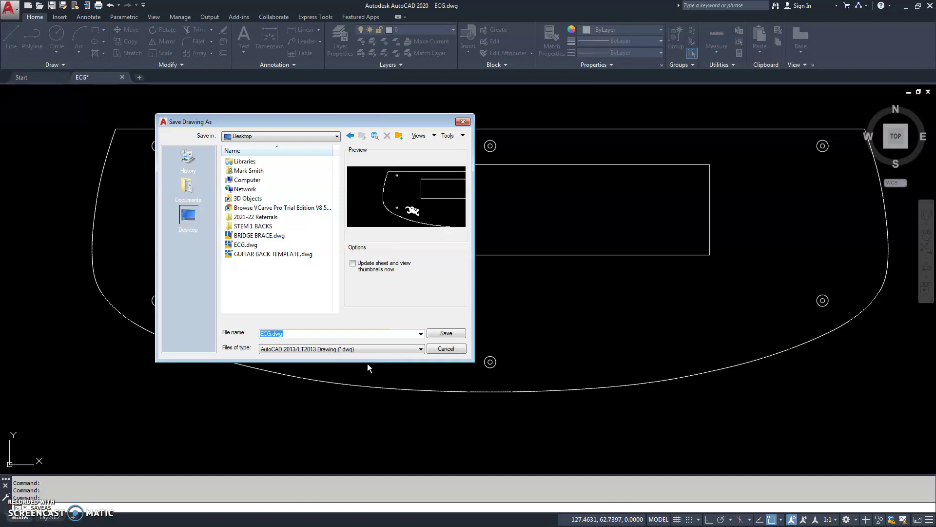
pyautogui.click(443, 334)
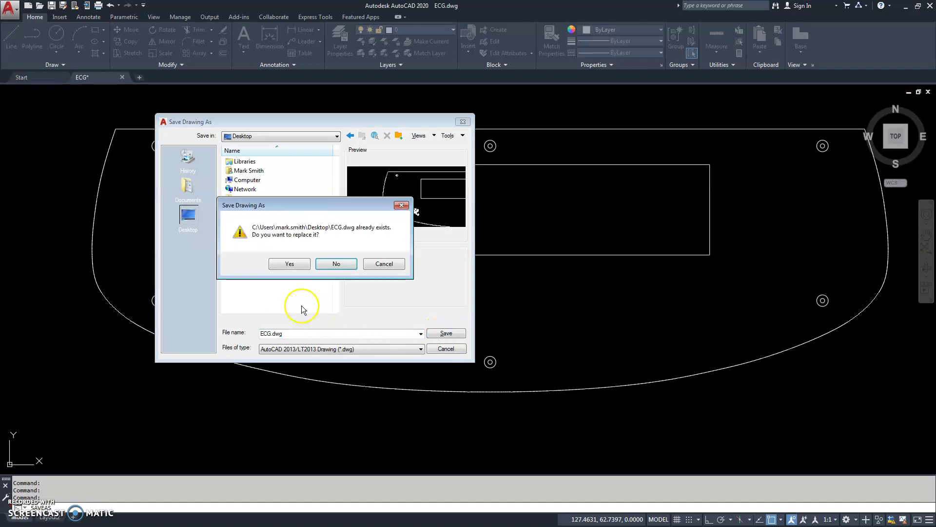
pyautogui.click(294, 268)
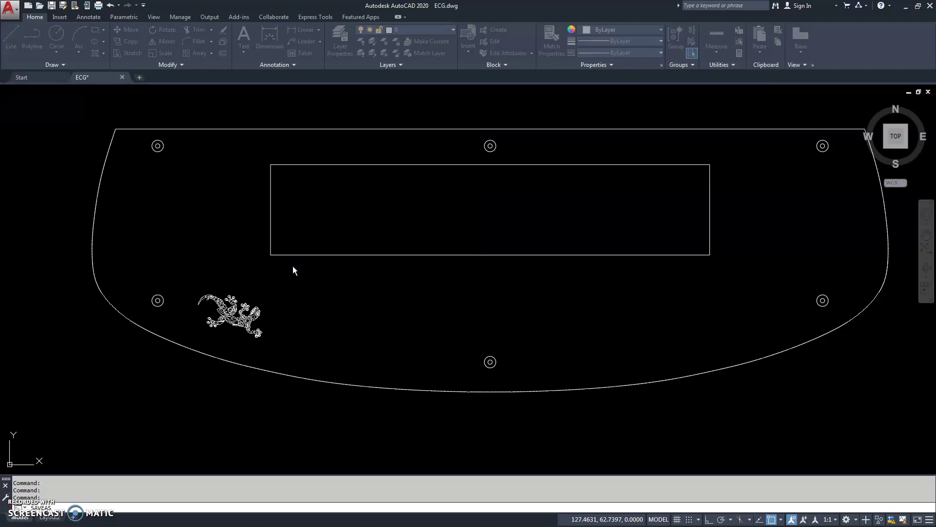
# Switch to the Box page in Chrome and download ENTERTAINMENT CENTER TOP TEMPLATE.emcam from the _6 ENTERTAINMENT CENTER MASTERCAM TEMPLATE folder.
pyautogui.click(906, 6)
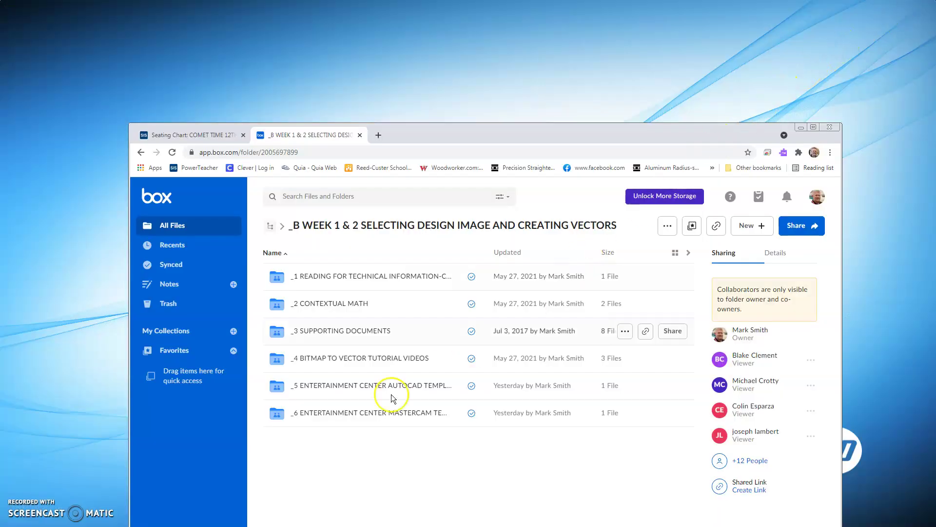
pyautogui.click(344, 414)
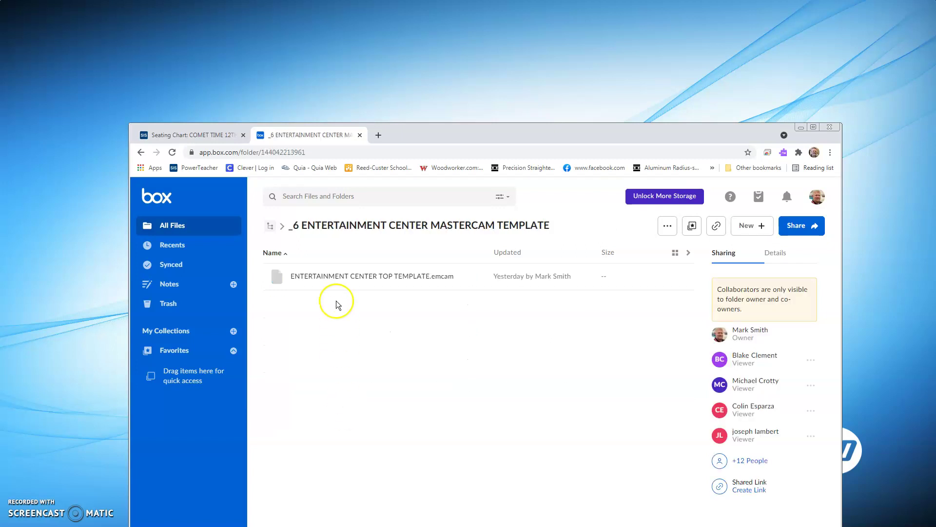
pyautogui.rightClick(338, 276)
pyautogui.click(366, 342)
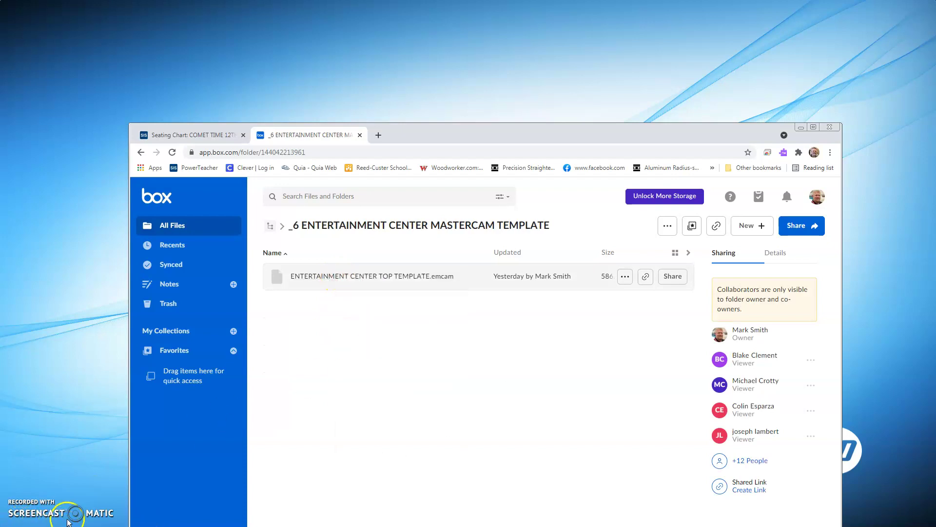
# Open the downloaded .emcam template in Mastercam and maximize its window.
pyautogui.moveTo(456, 140); pyautogui.dragTo(434, 54)
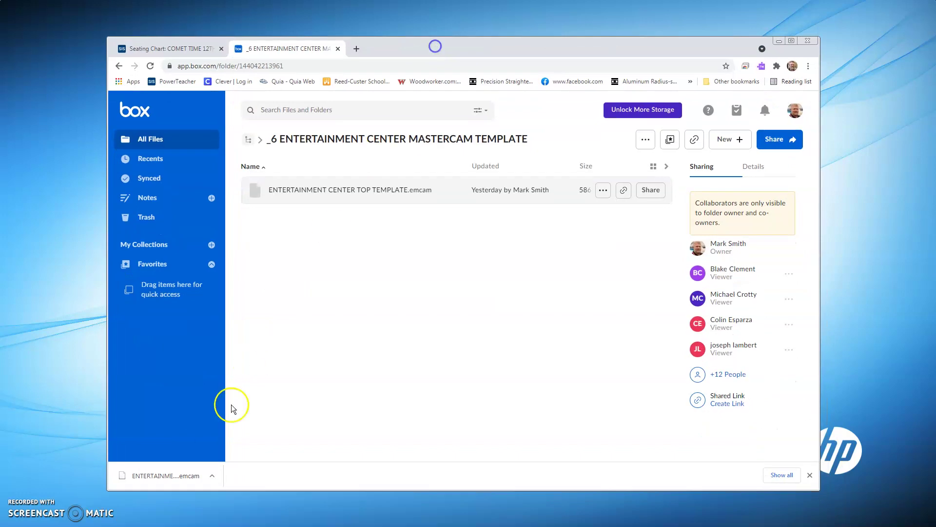
pyautogui.click(182, 476)
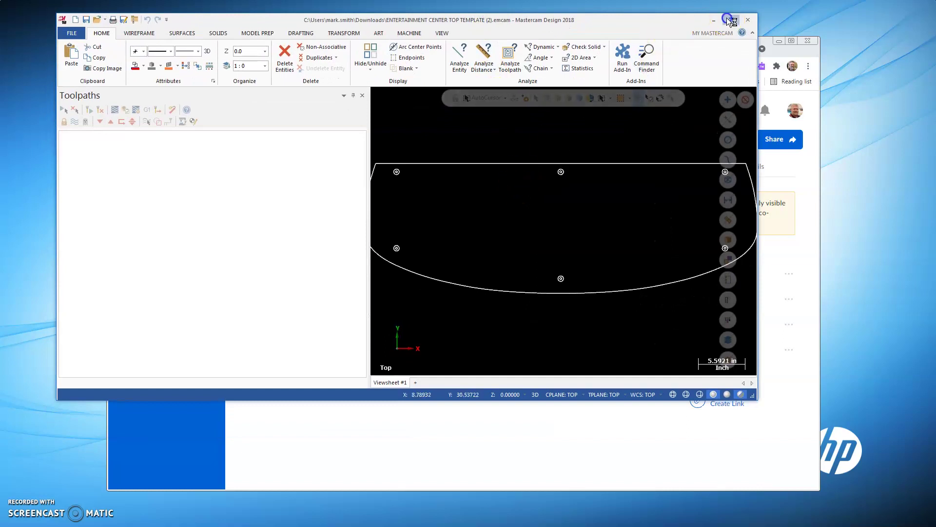
pyautogui.click(731, 20)
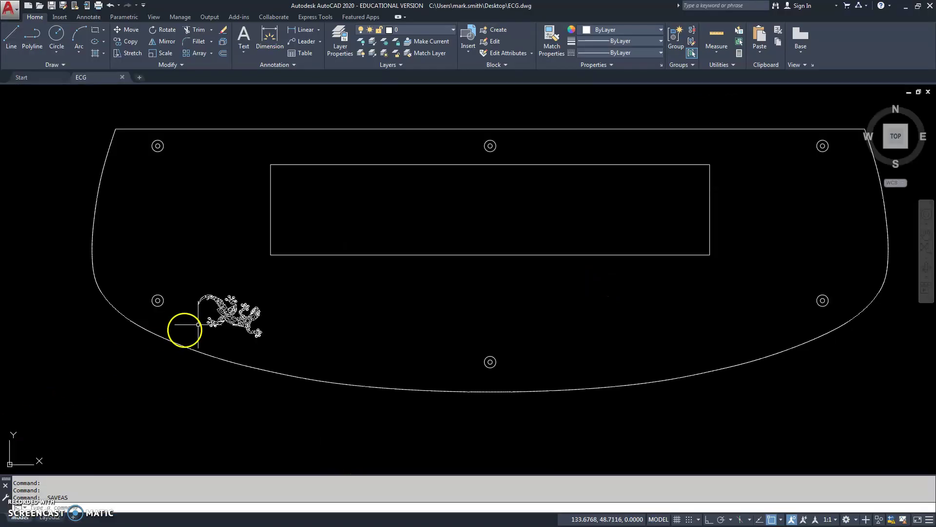
# In AutoCAD, move the entire drawing, including the outline, holes, rectangle and gecko, up and to the right, away from its original location.
pyautogui.scroll(-4, 278, 297)
pyautogui.scroll(1, 259, 234)
pyautogui.moveTo(259, 234); pyautogui.dragTo(251, 209, button='middle')
pyautogui.scroll(2, 244, 205)
pyautogui.click(129, 30)
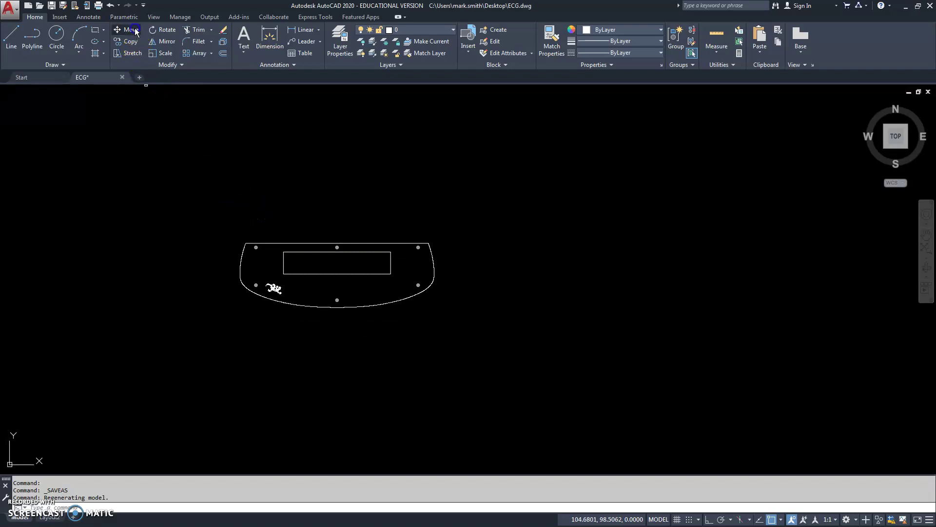
pyautogui.click(193, 186)
pyautogui.click(556, 412)
pyautogui.rightClick(471, 399)
pyautogui.click(251, 351)
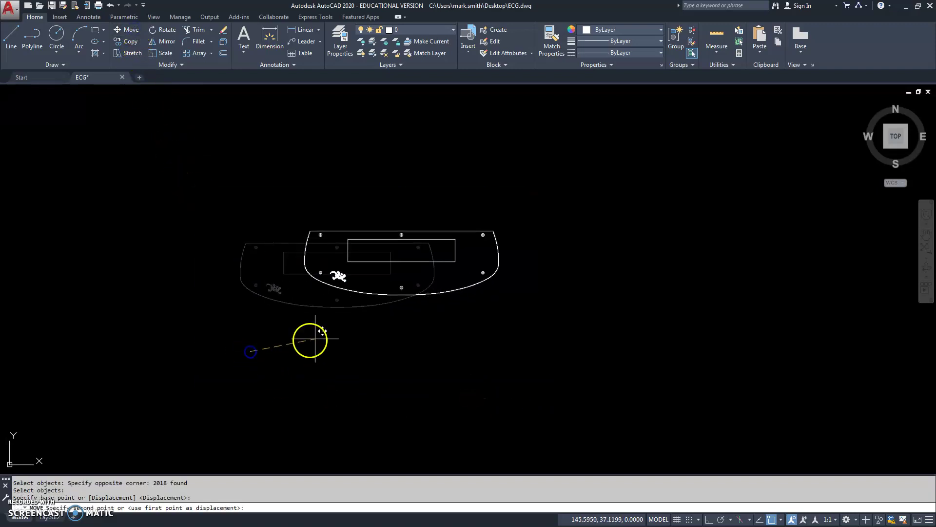
pyautogui.click(556, 268)
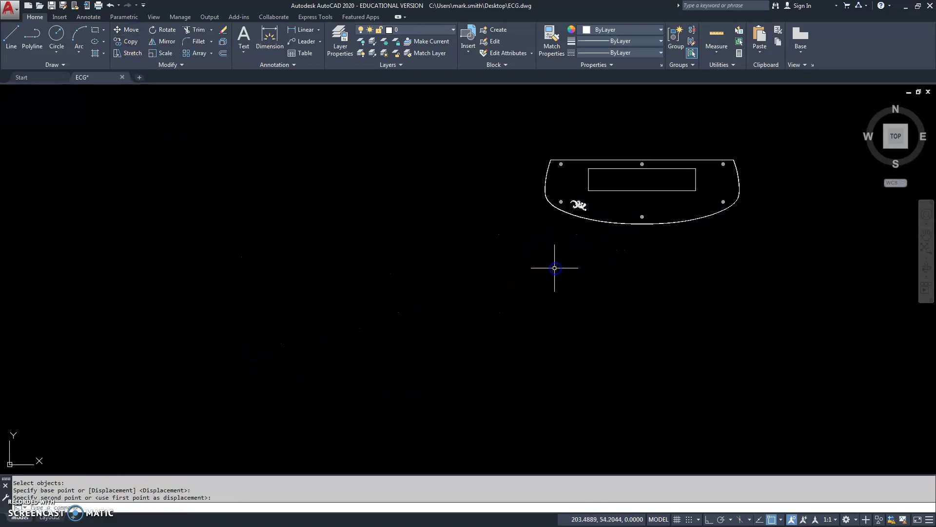
# Save the moved drawing over ECG.dwg on the Desktop in AutoCAD 2013/LT2013 Drawing format and close AutoCAD.
pyautogui.click(64, 6)
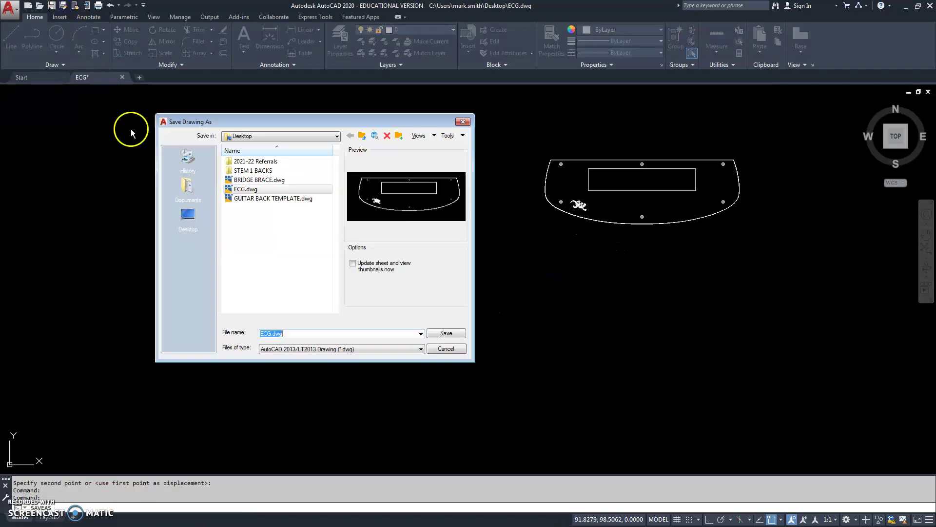
pyautogui.click(188, 217)
pyautogui.click(407, 349)
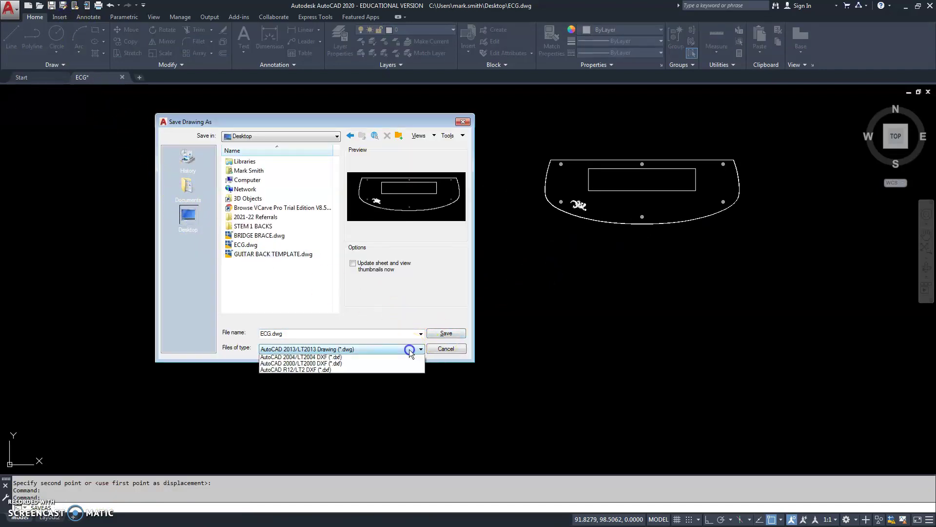
pyautogui.click(383, 361)
pyautogui.click(452, 333)
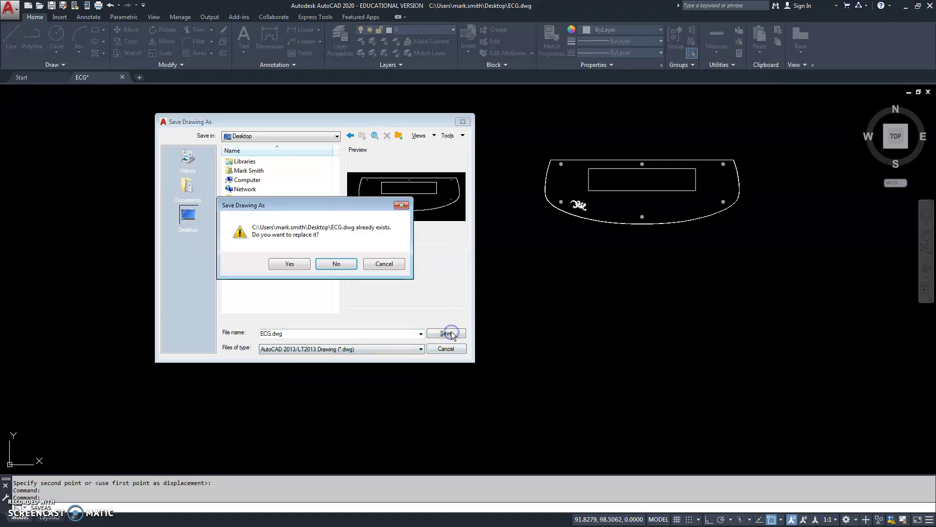
pyautogui.click(300, 264)
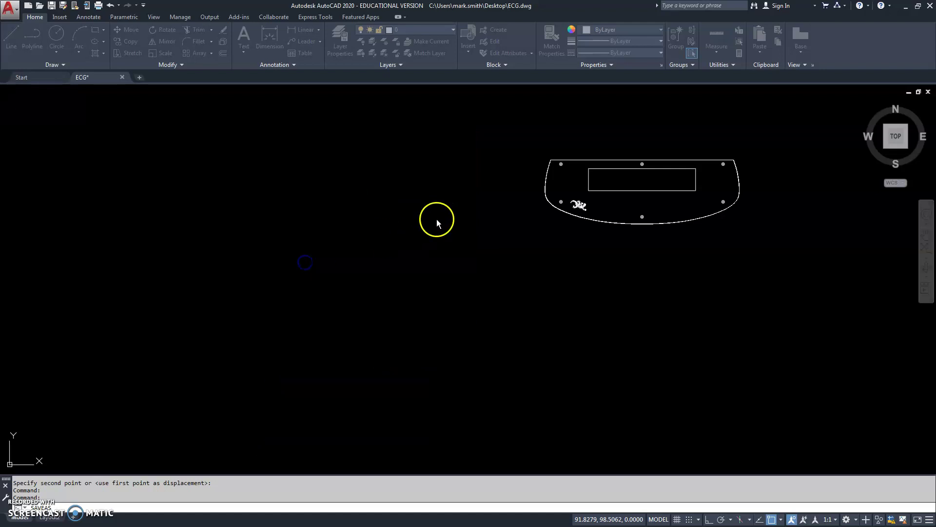
pyautogui.click(928, 5)
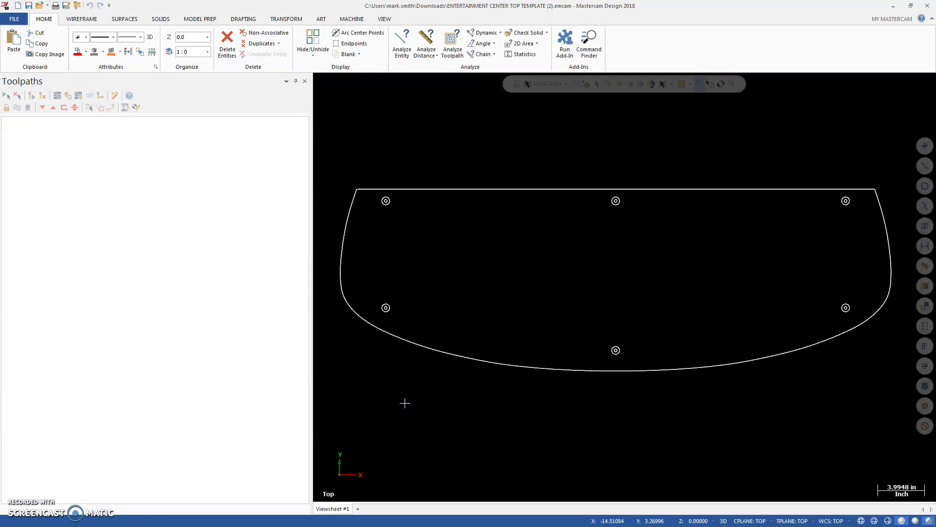
pyautogui.scroll(-1, 405, 403)
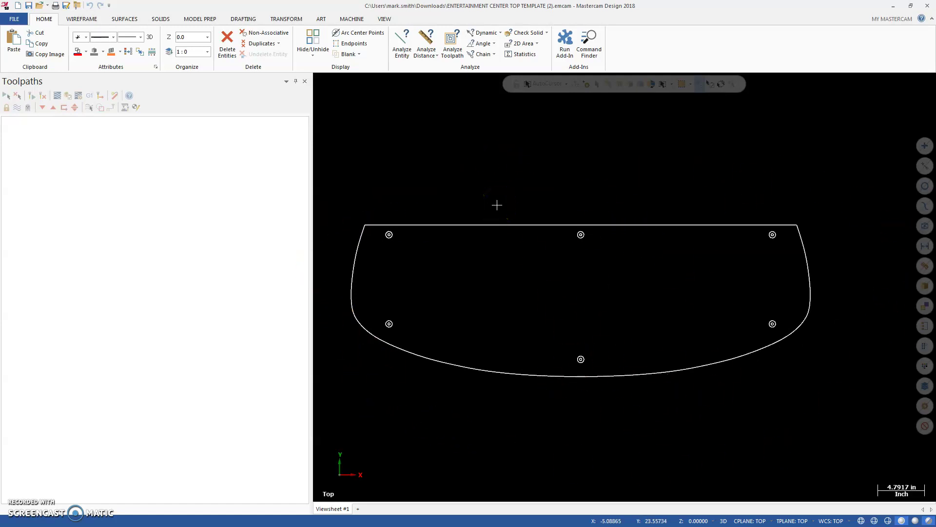
pyautogui.click(14, 19)
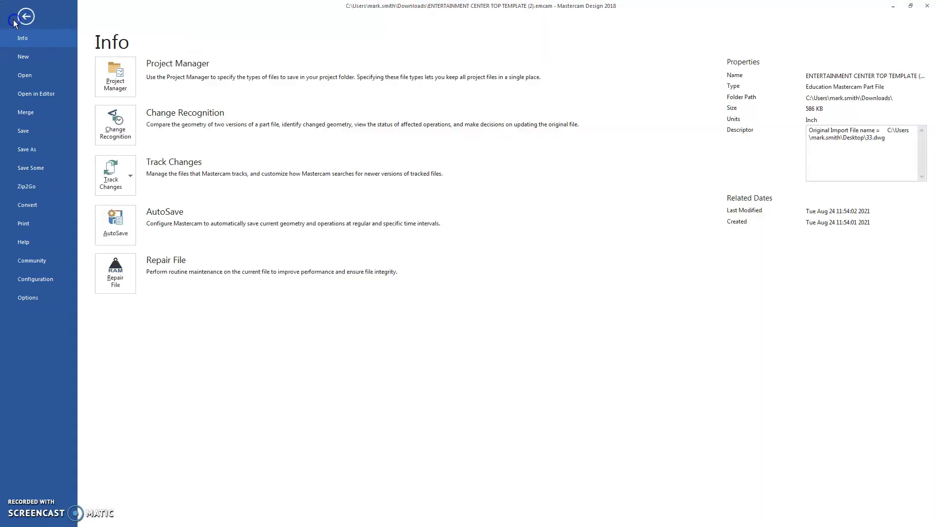
pyautogui.click(22, 117)
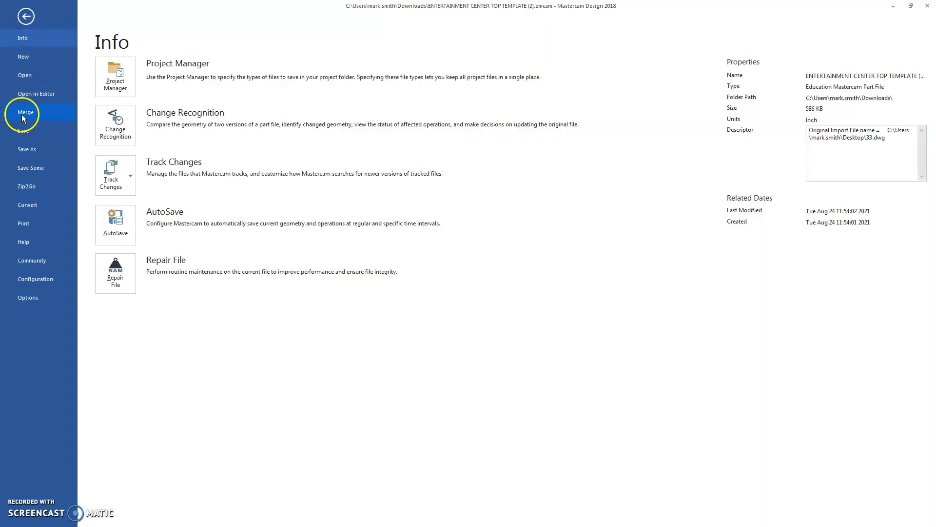
pyautogui.click(26, 16)
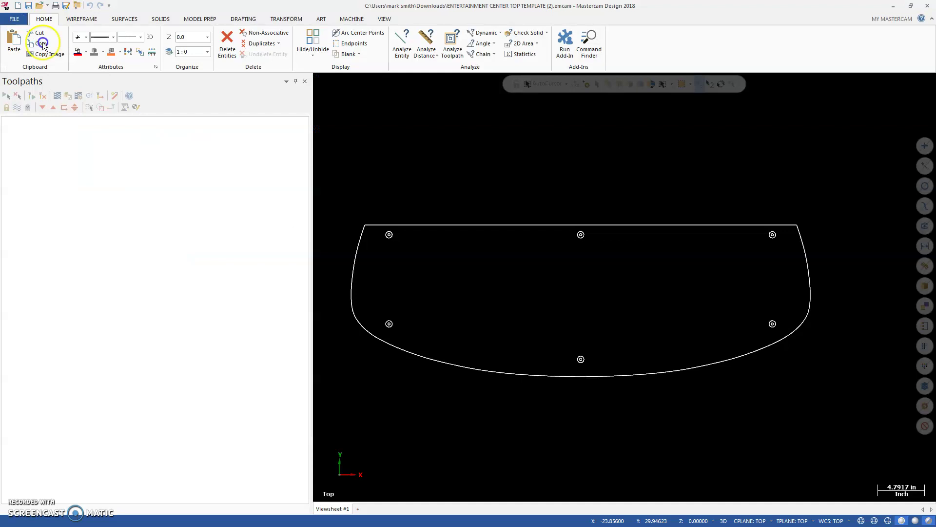
# Merge the AutoCAD file ECG.dwg from the Desktop into the Mastercam template, accepting the default position, scale and rotation.
pyautogui.click(15, 19)
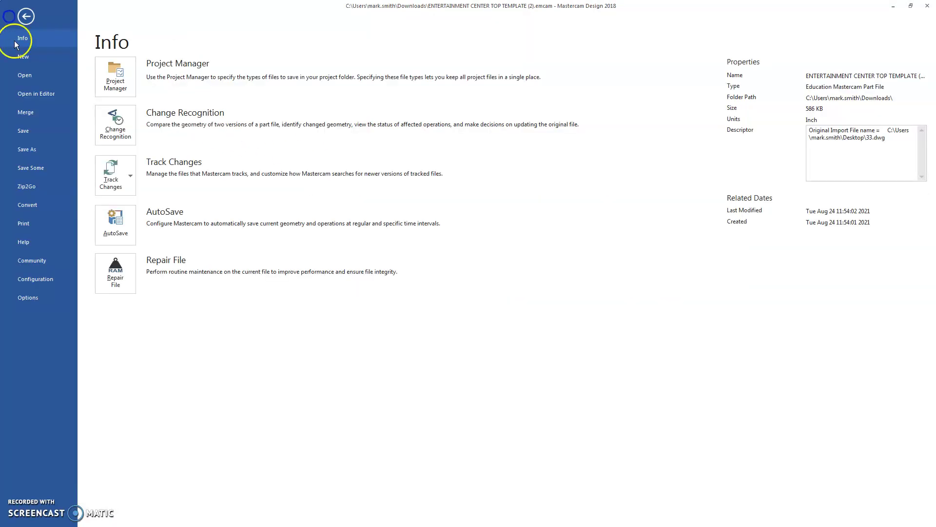
pyautogui.click(21, 112)
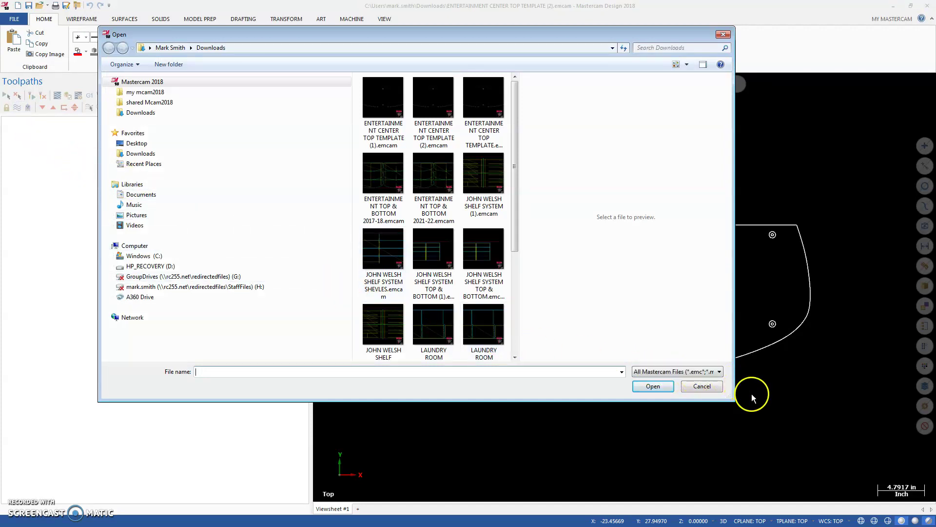
pyautogui.click(720, 373)
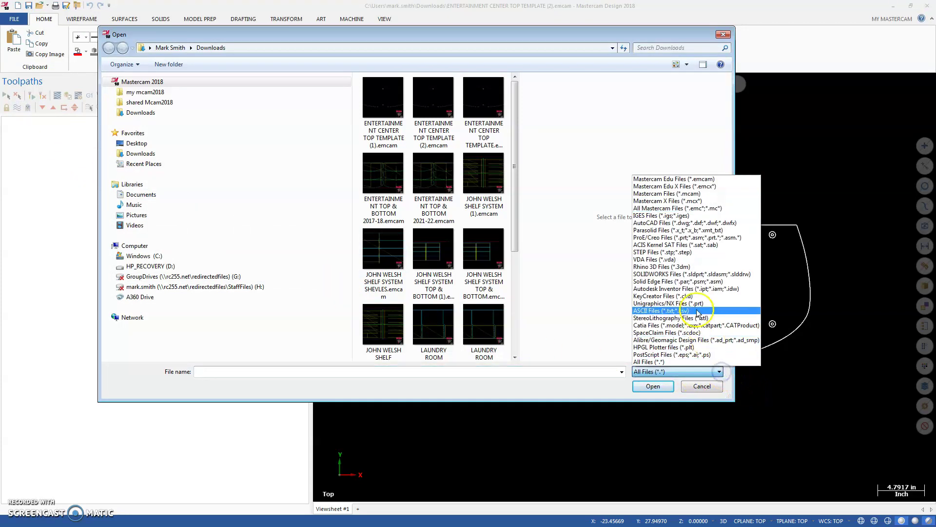
pyautogui.click(668, 224)
pyautogui.click(137, 144)
pyautogui.moveTo(515, 165); pyautogui.dragTo(516, 174)
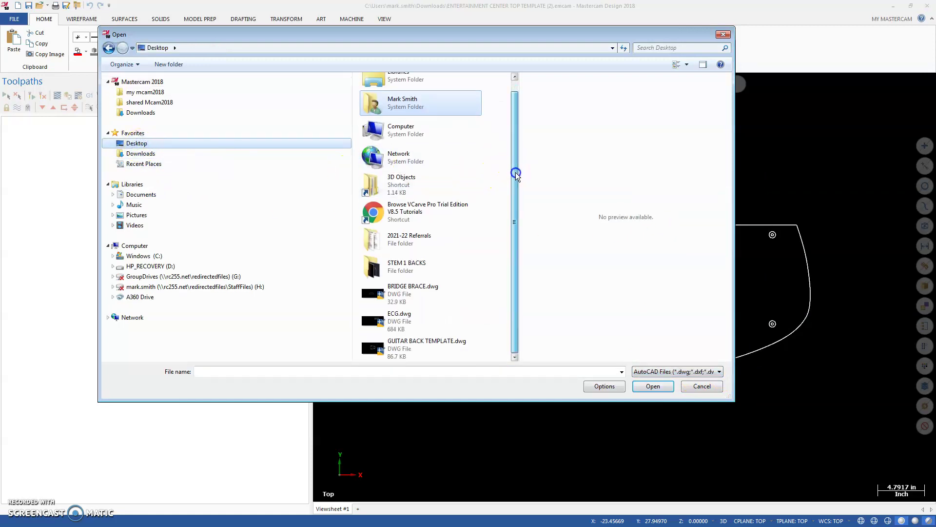
pyautogui.click(376, 324)
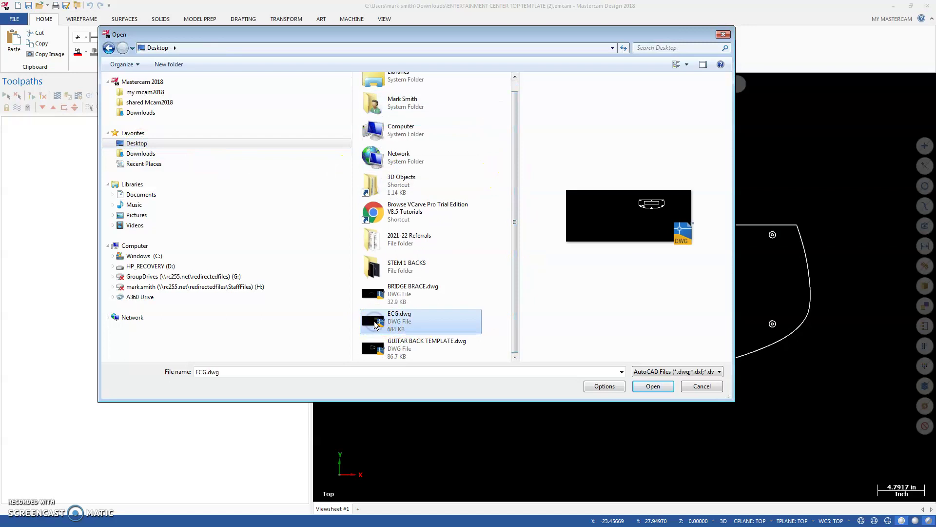
pyautogui.click(652, 386)
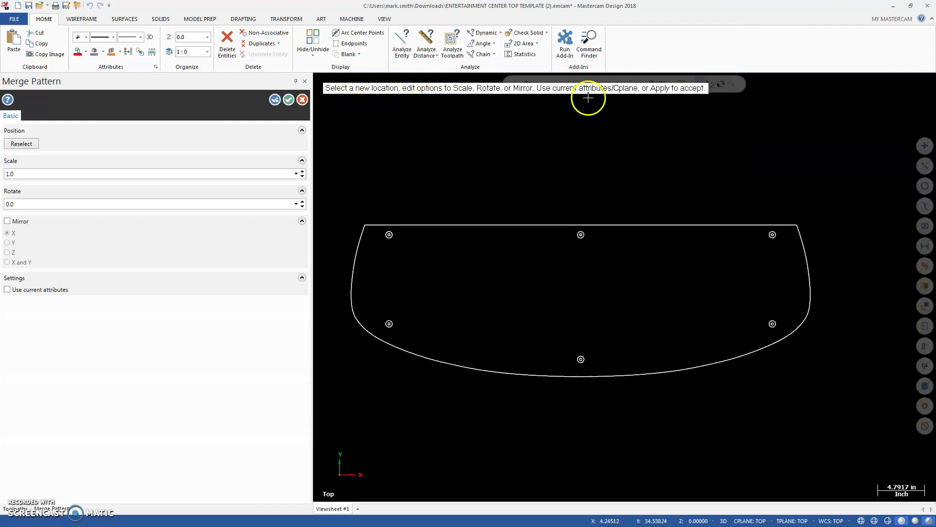
pyautogui.click(288, 100)
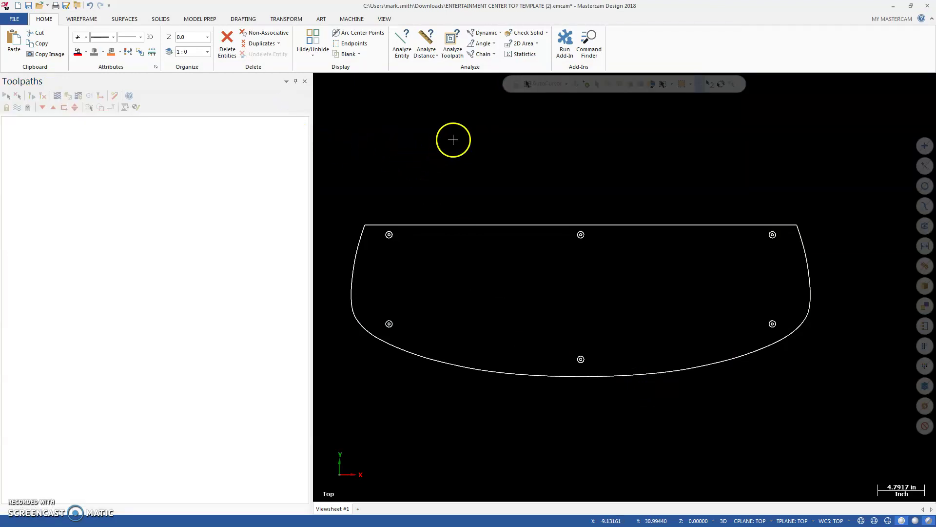
# Fit all geometry in the view and zoom in on the merged drawing with the rectangle and gecko.
pyautogui.click(384, 19)
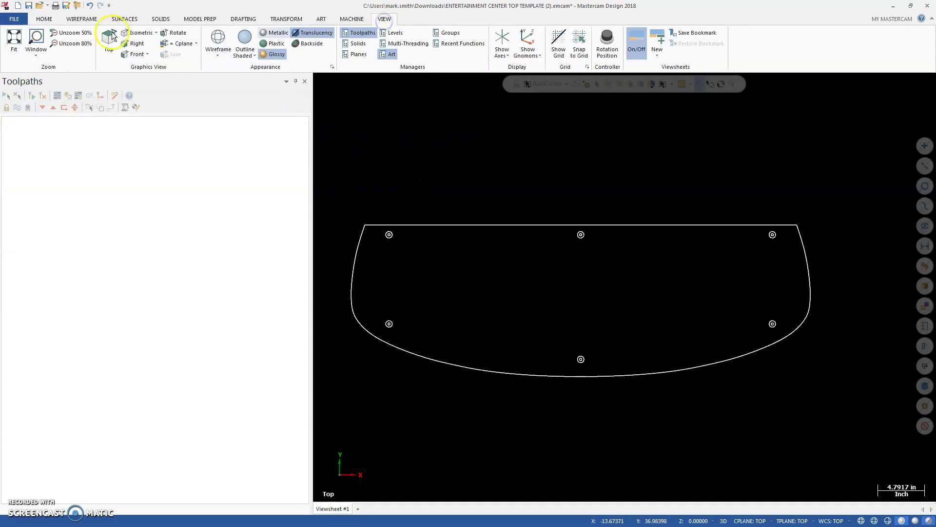
pyautogui.click(13, 39)
pyautogui.scroll(5, 902, 215)
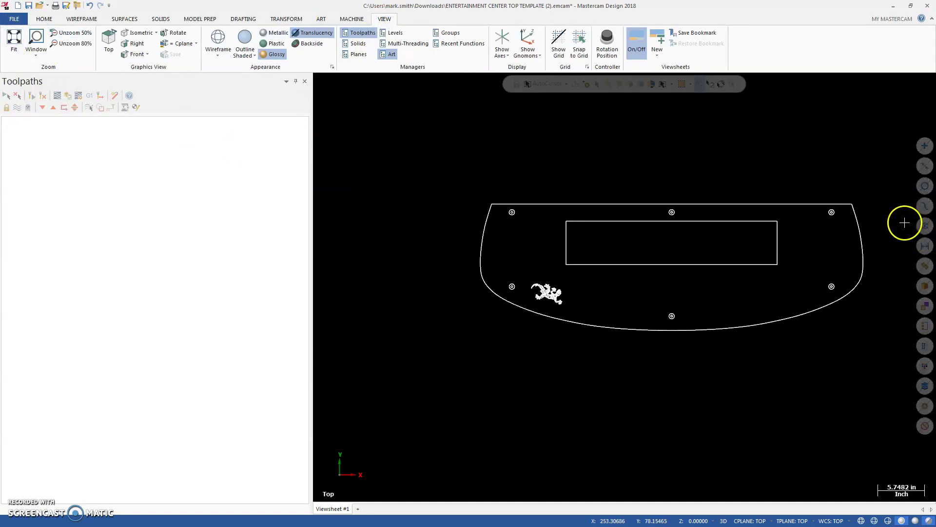
pyautogui.scroll(3, 902, 224)
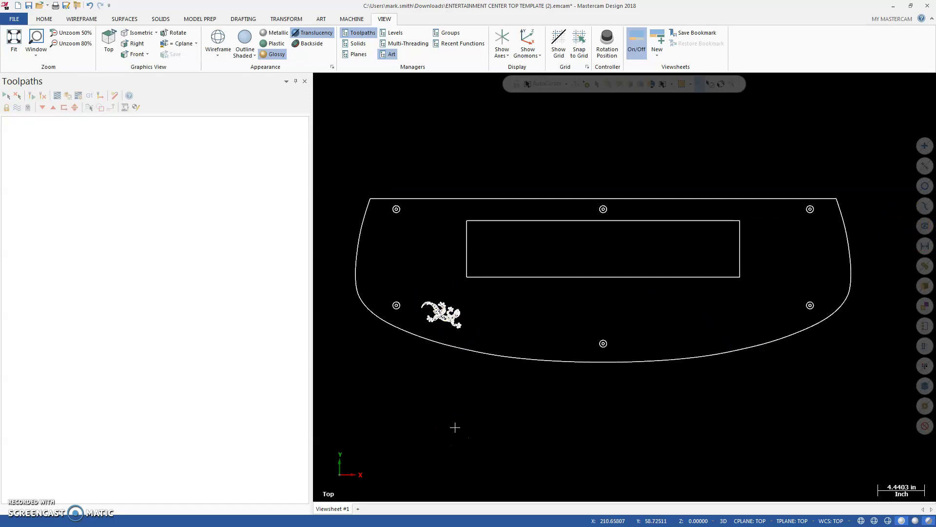
# Delete the merged drawing's rectangle, outline and mounting holes, keeping only the gecko and one circle of the upper middle hole.
pyautogui.moveTo(460, 214); pyautogui.dragTo(874, 290)
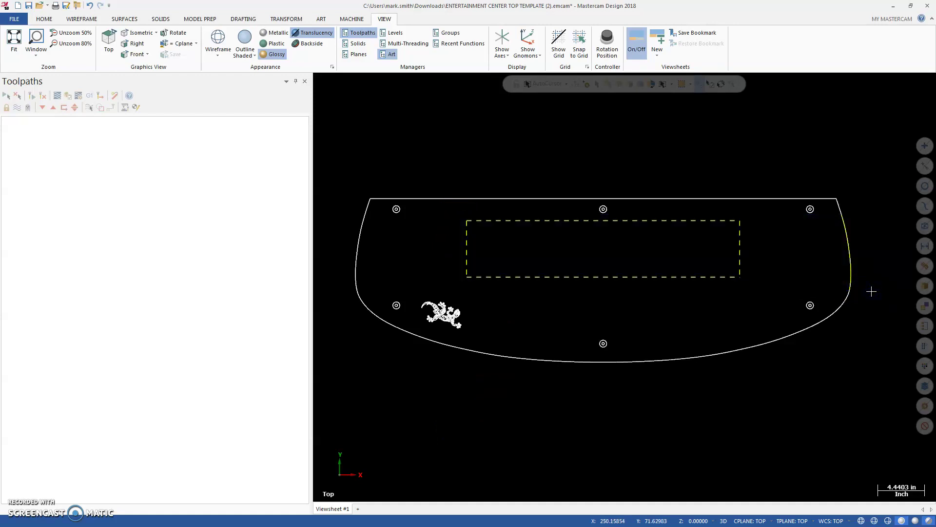
pyautogui.moveTo(529, 272); pyautogui.dragTo(878, 437)
pyautogui.press('Delete')
pyautogui.moveTo(715, 170); pyautogui.dragTo(853, 272)
pyautogui.click(775, 199)
pyautogui.press('Delete')
pyautogui.moveTo(338, 176); pyautogui.dragTo(408, 388)
pyautogui.press('Delete')
pyautogui.moveTo(377, 329); pyautogui.dragTo(577, 404)
pyautogui.press('Delete')
pyautogui.scroll(2, 604, 209)
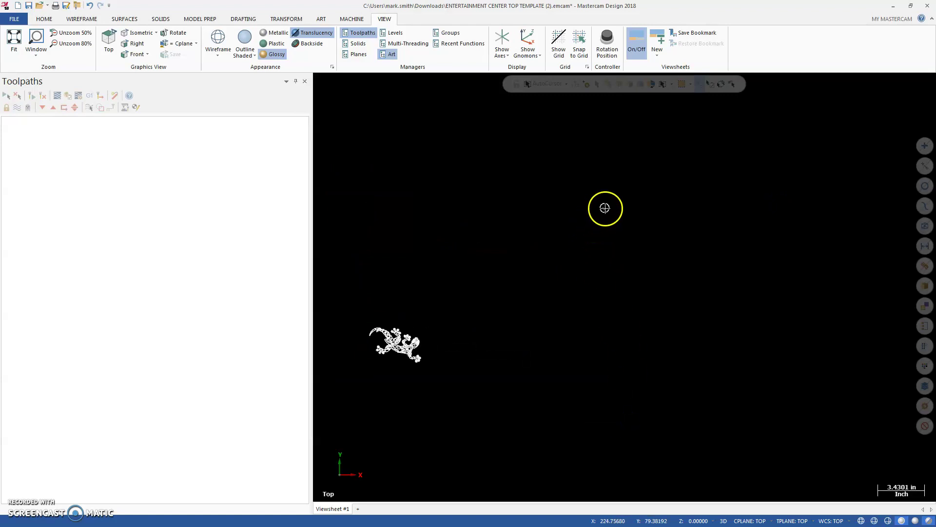
pyautogui.scroll(-2, 625, 312)
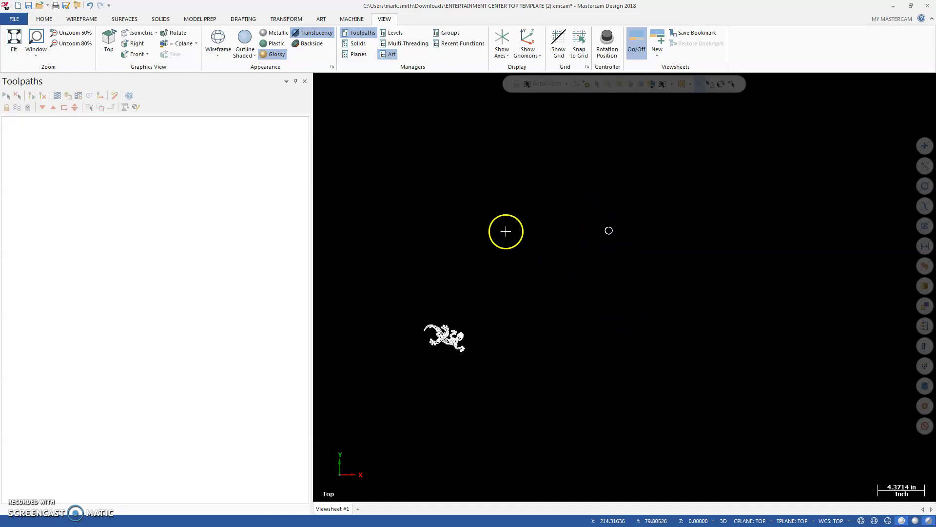
# Start a Translate of the whole gecko, taking the centre of the remaining hole circle as the point to translate from.
pyautogui.click(286, 18)
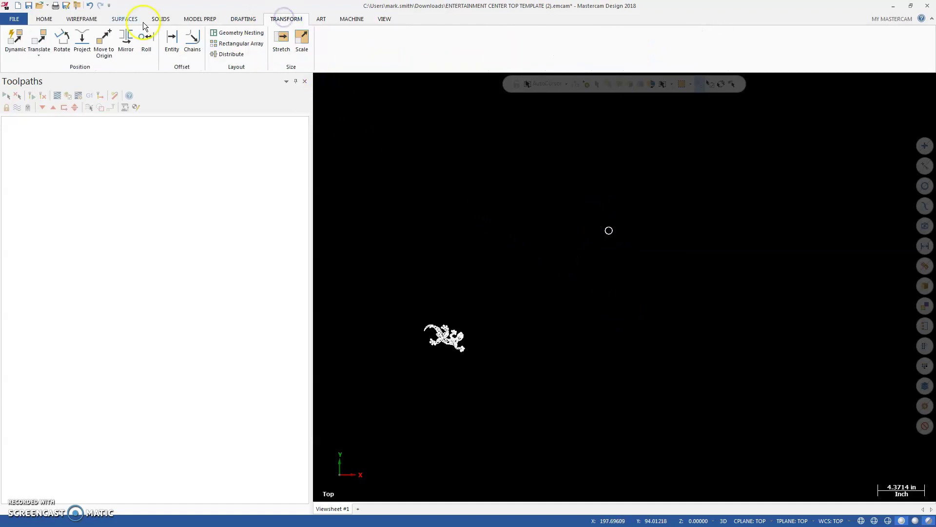
pyautogui.click(39, 40)
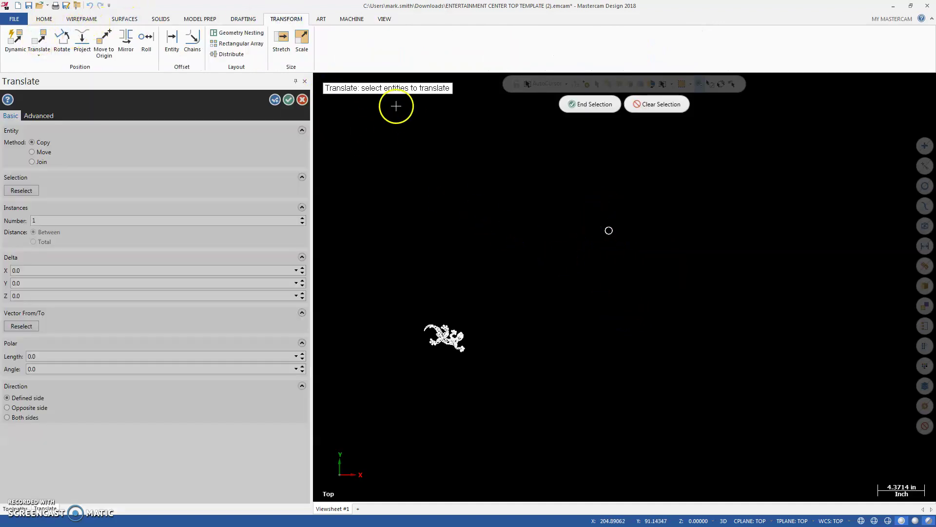
pyautogui.moveTo(403, 291); pyautogui.dragTo(538, 410)
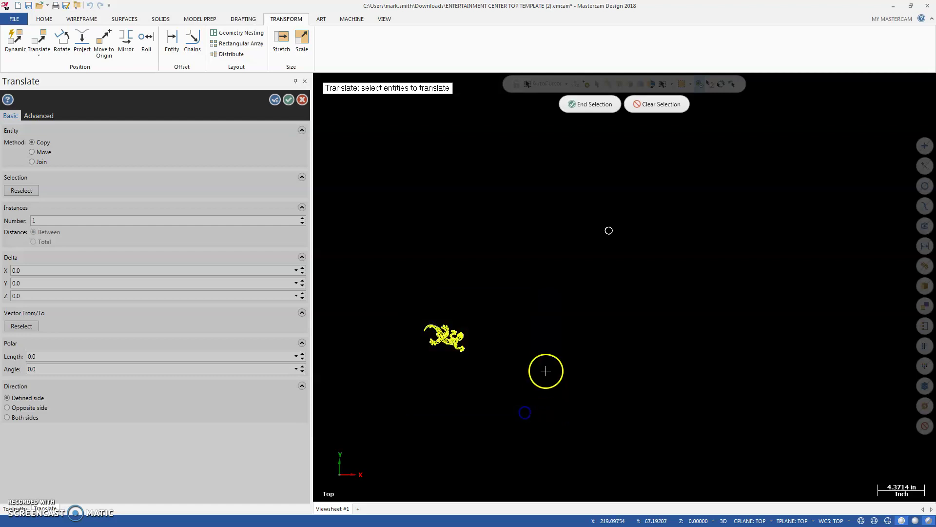
pyautogui.click(590, 107)
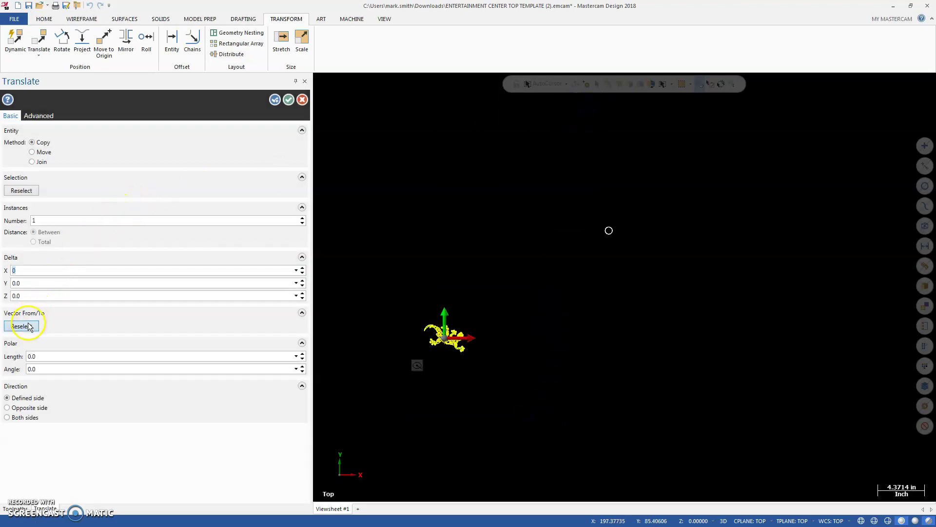
pyautogui.click(22, 326)
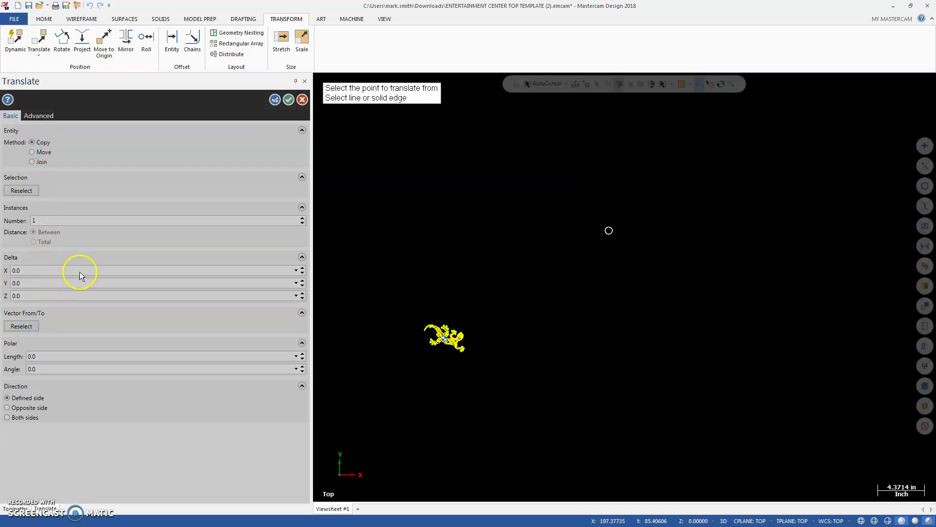
pyautogui.scroll(2, 609, 234)
pyautogui.click(606, 221)
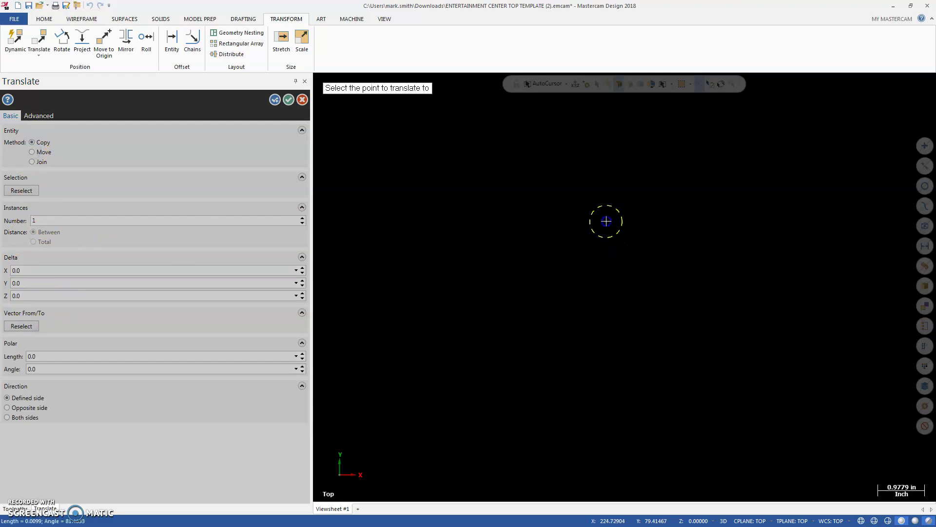
# Translate the gecko to the centre of the template's upper middle hole with the Move method, and fit the result in view.
pyautogui.scroll(-1, 441, 321)
pyautogui.scroll(-8, 438, 322)
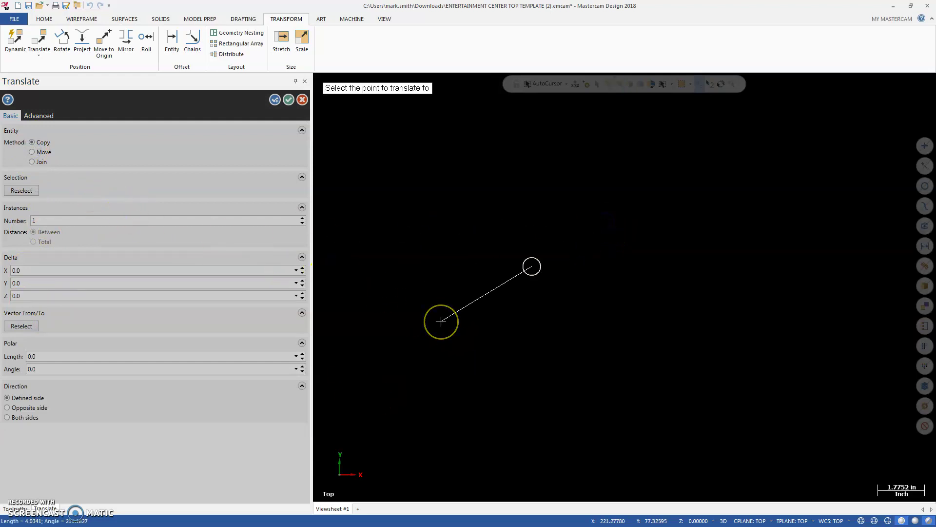
pyautogui.scroll(-2, 437, 323)
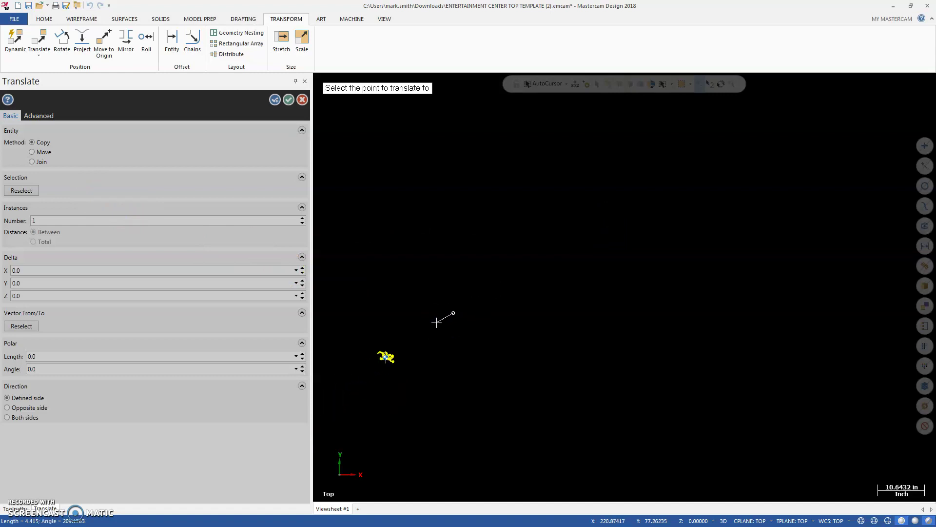
pyautogui.scroll(-1, 436, 322)
pyautogui.scroll(5, 548, 414)
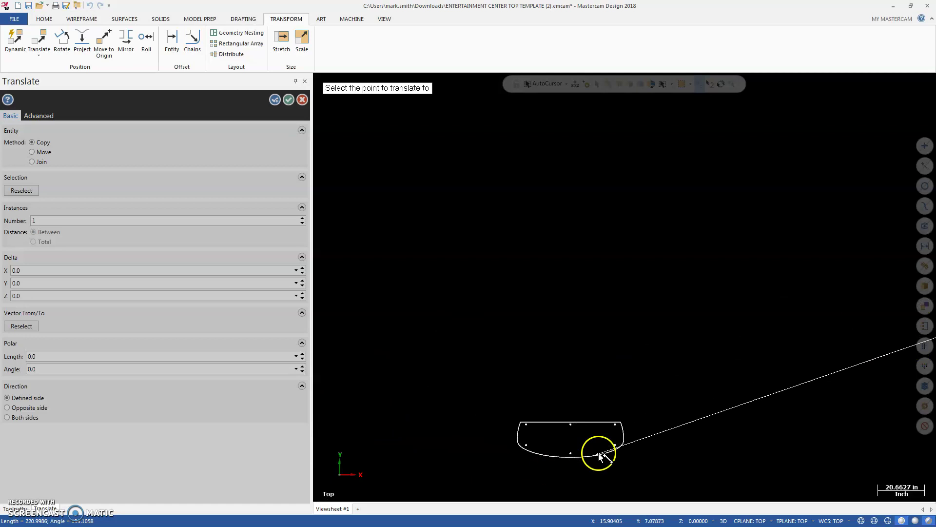
pyautogui.scroll(9, 548, 414)
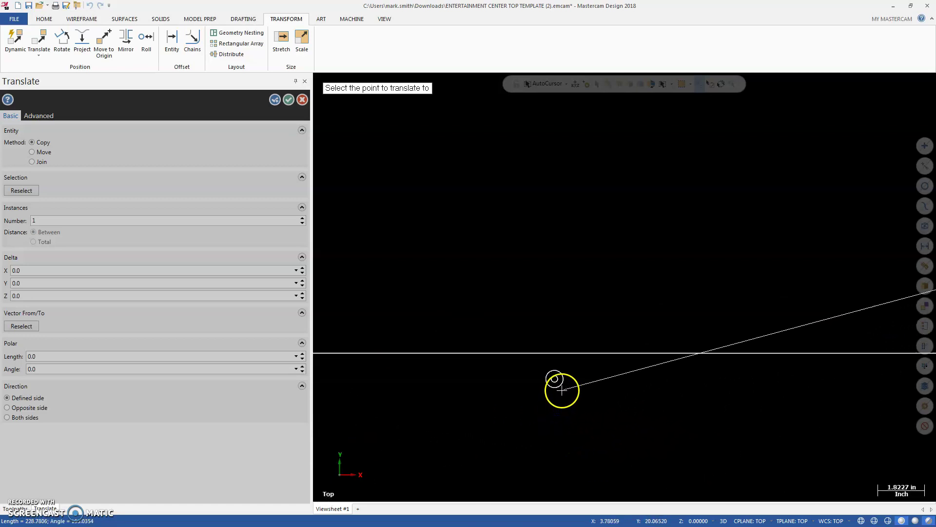
pyautogui.scroll(2, 553, 386)
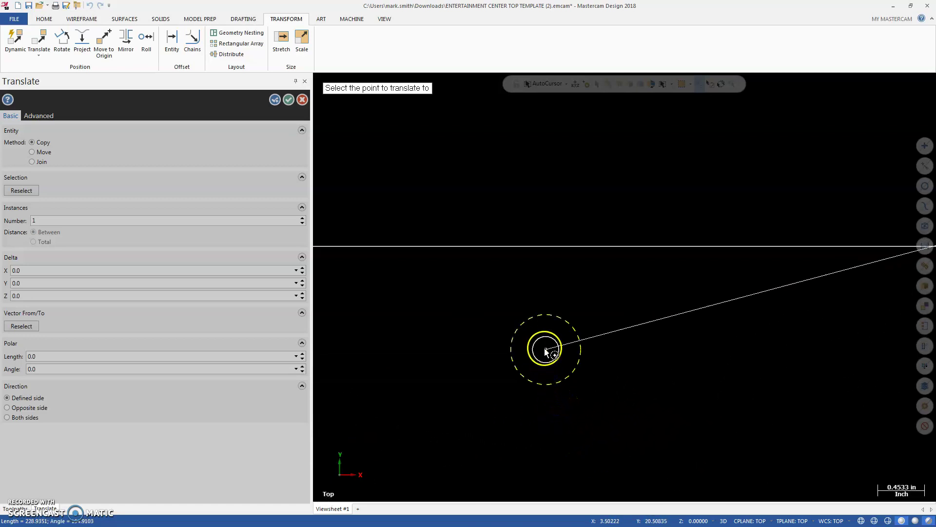
pyautogui.click(545, 349)
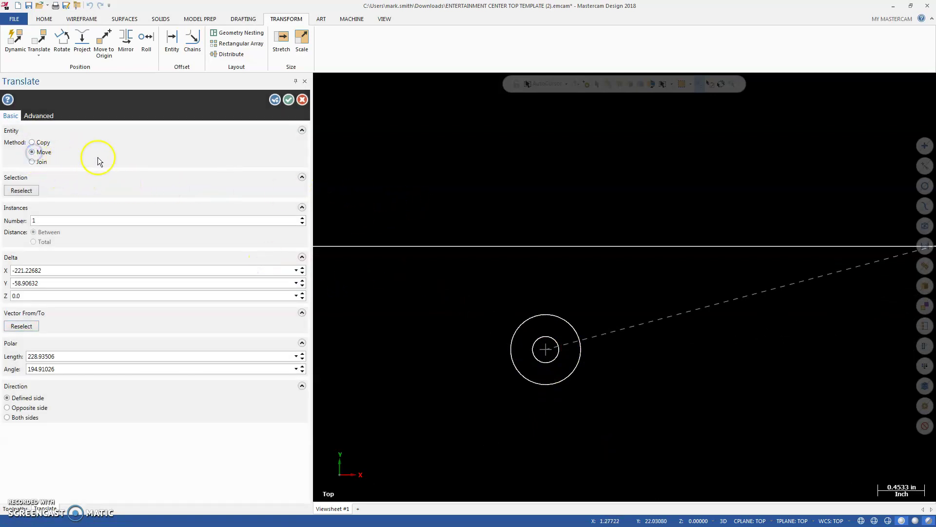
pyautogui.click(287, 101)
pyautogui.press('Return')
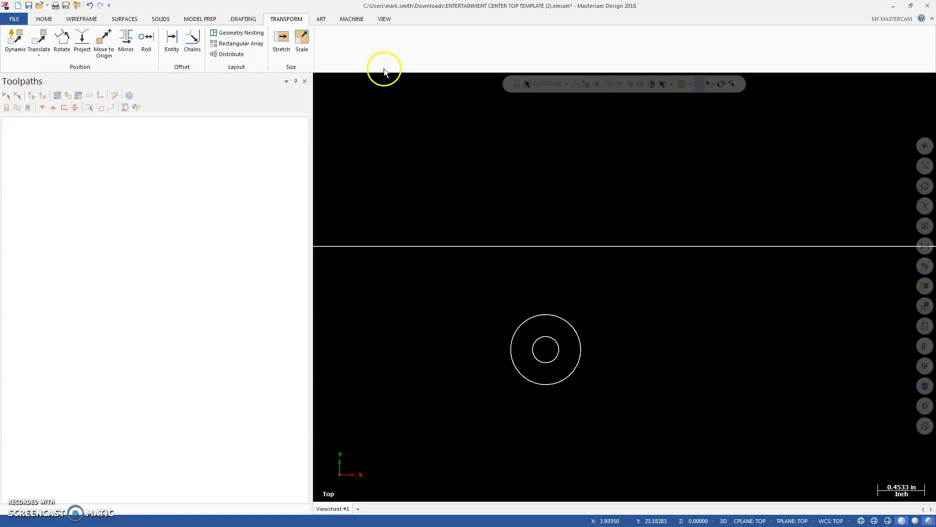
pyautogui.click(385, 20)
pyautogui.click(13, 39)
pyautogui.scroll(7, 328, 378)
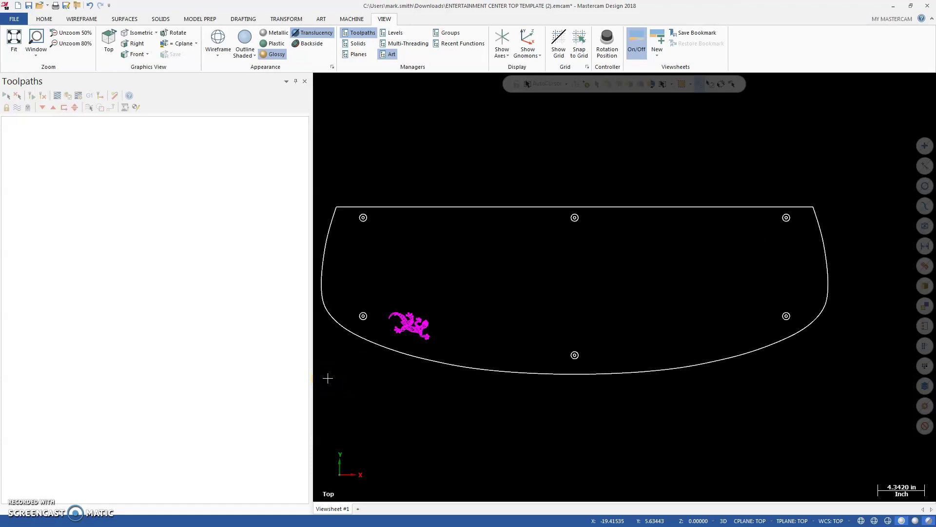
# Close the merged template file and view the two-gecko layout in ECG 2.emcam.
pyautogui.click(926, 6)
pyautogui.click(499, 285)
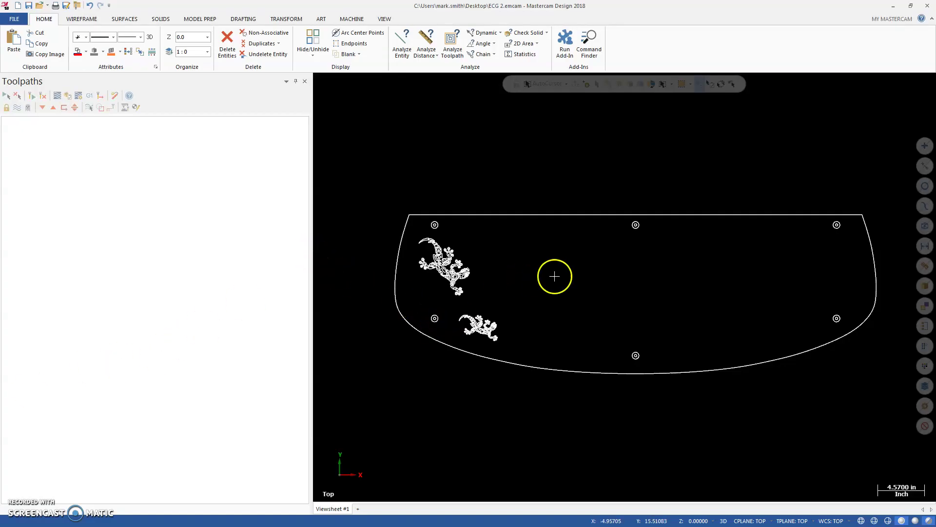
pyautogui.scroll(2, 555, 276)
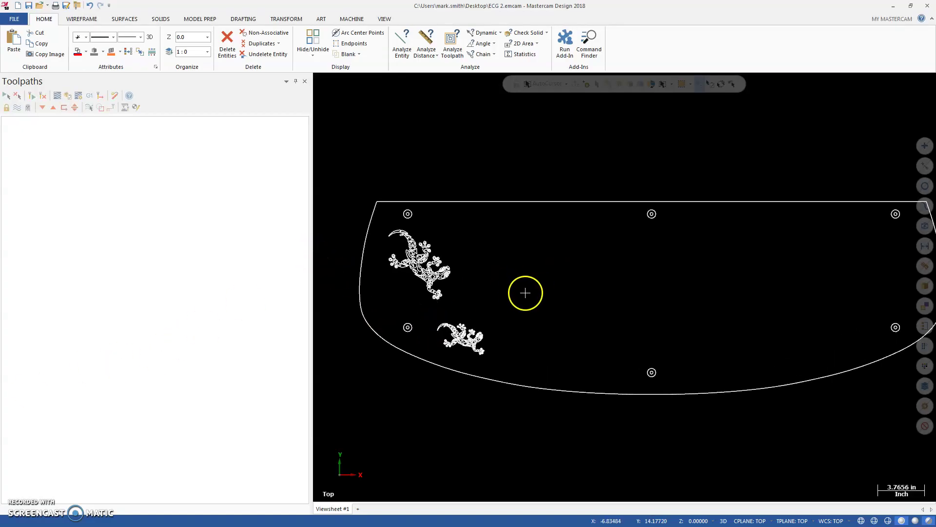
pyautogui.scroll(-1, 533, 290)
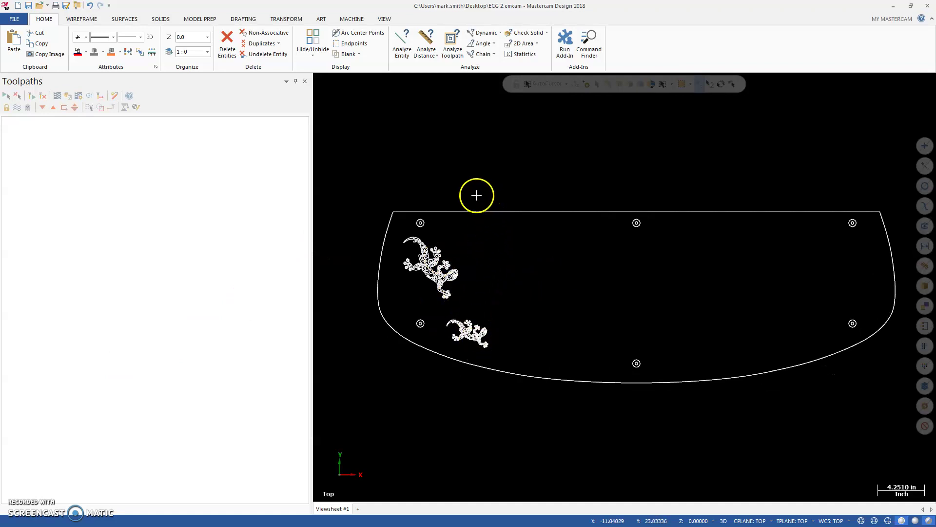